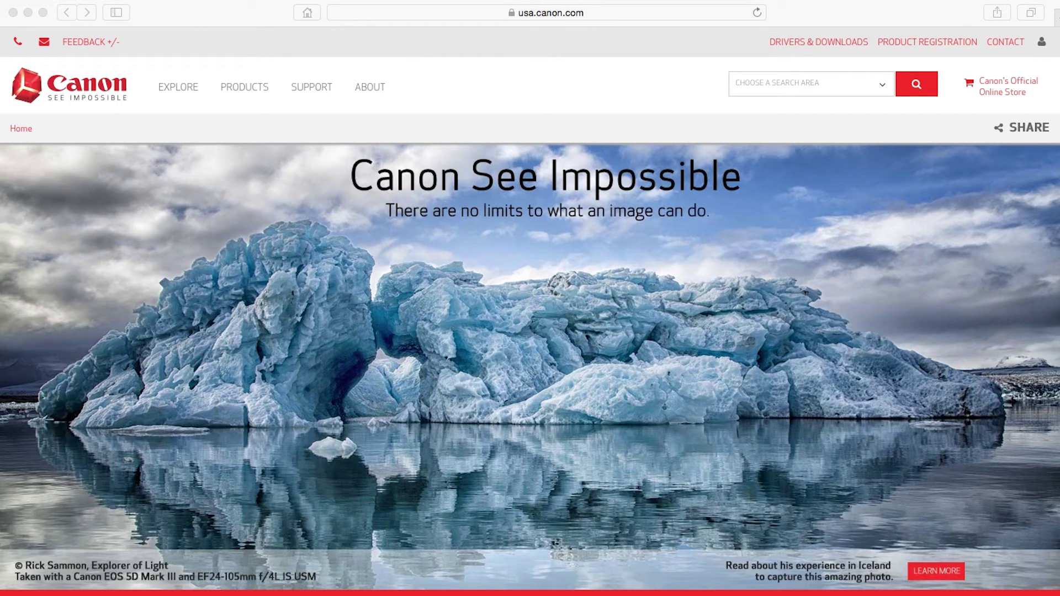
# - Go to canon.com/ijsetup and start the printer Set Up
pyautogui.press('super+l')
pyautogui.write('canon.com/ijsetu')
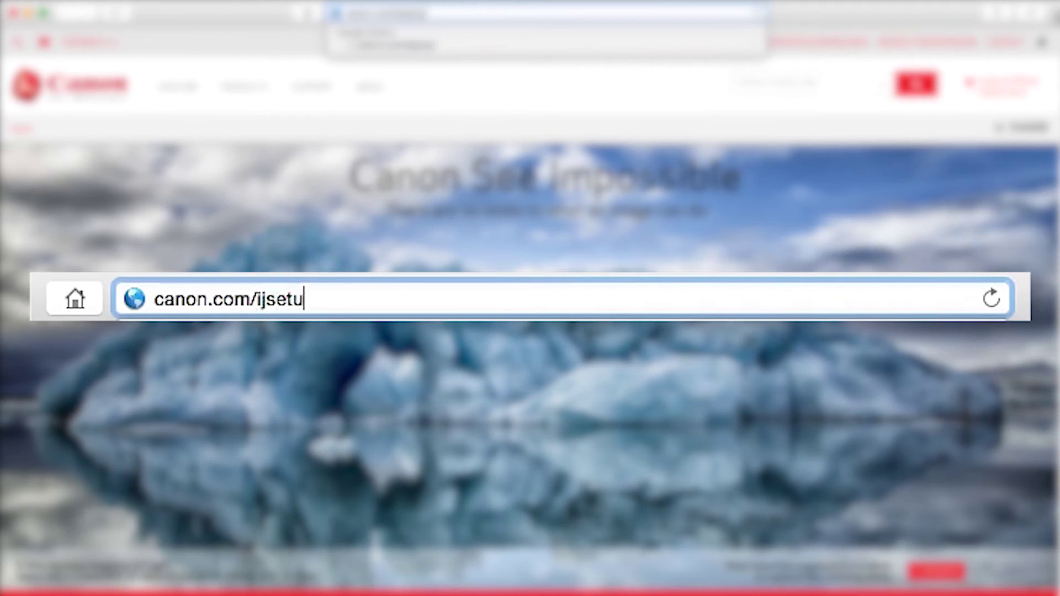
pyautogui.write('p')
pyautogui.press('Return')
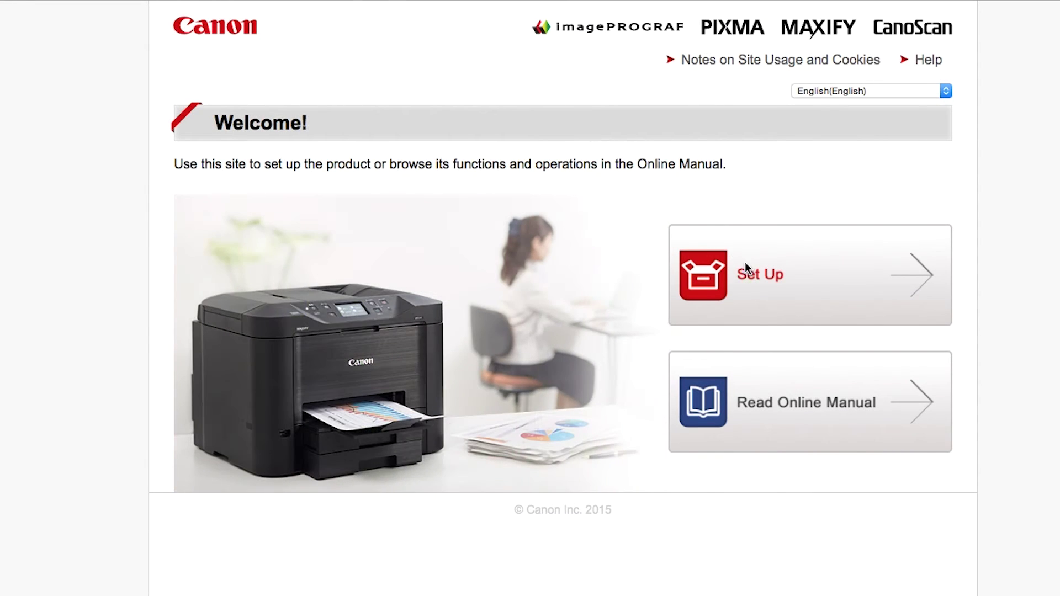
pyautogui.click(745, 265)
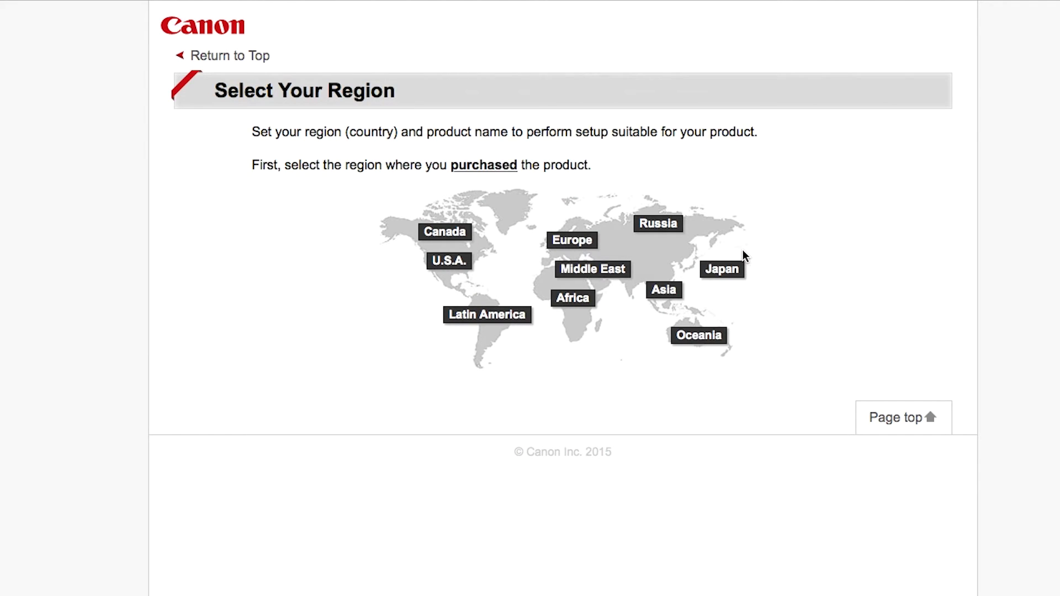
# - Choose U.S.A., the MX472 model and Mac OS, then download the setup package
pyautogui.click(463, 264)
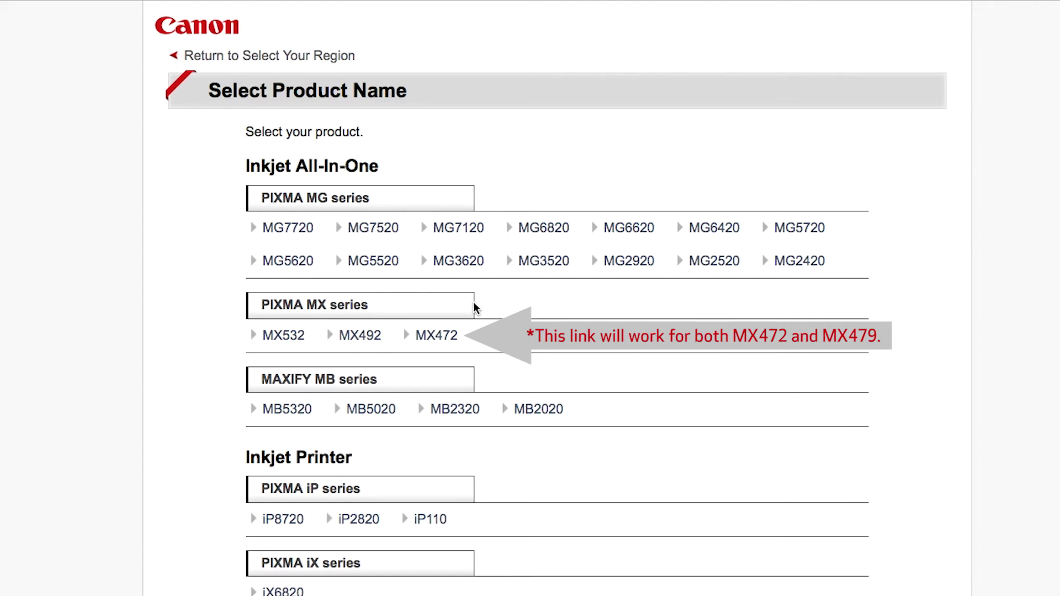
pyautogui.click(452, 336)
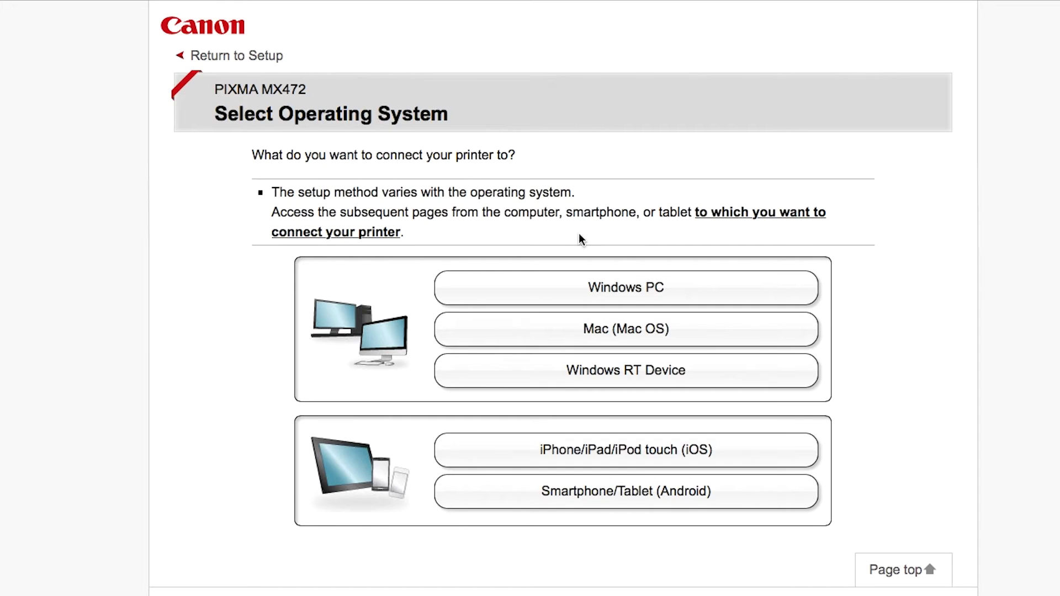
pyautogui.click(568, 329)
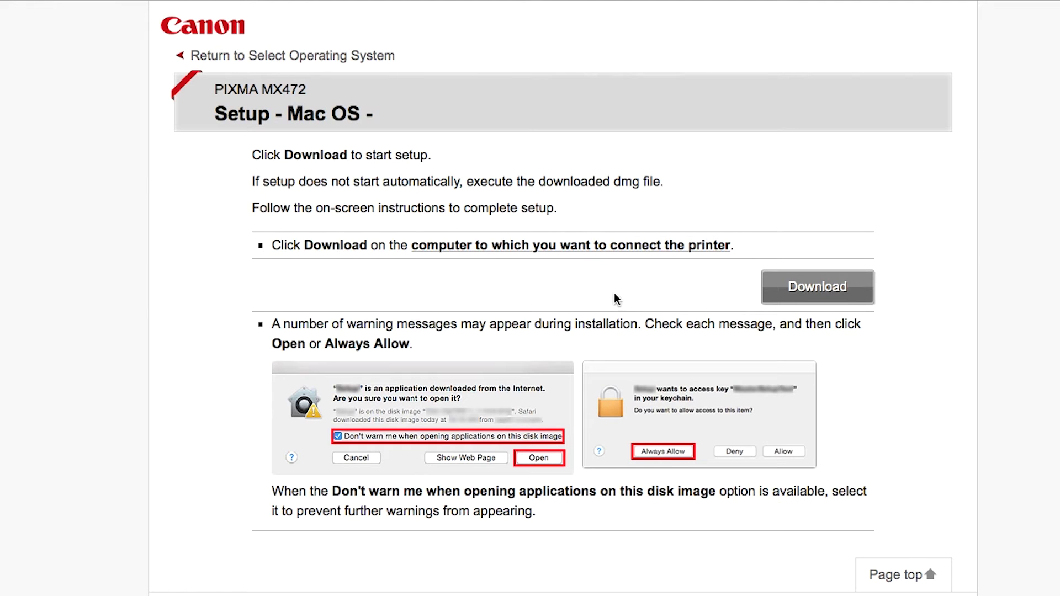
pyautogui.click(786, 291)
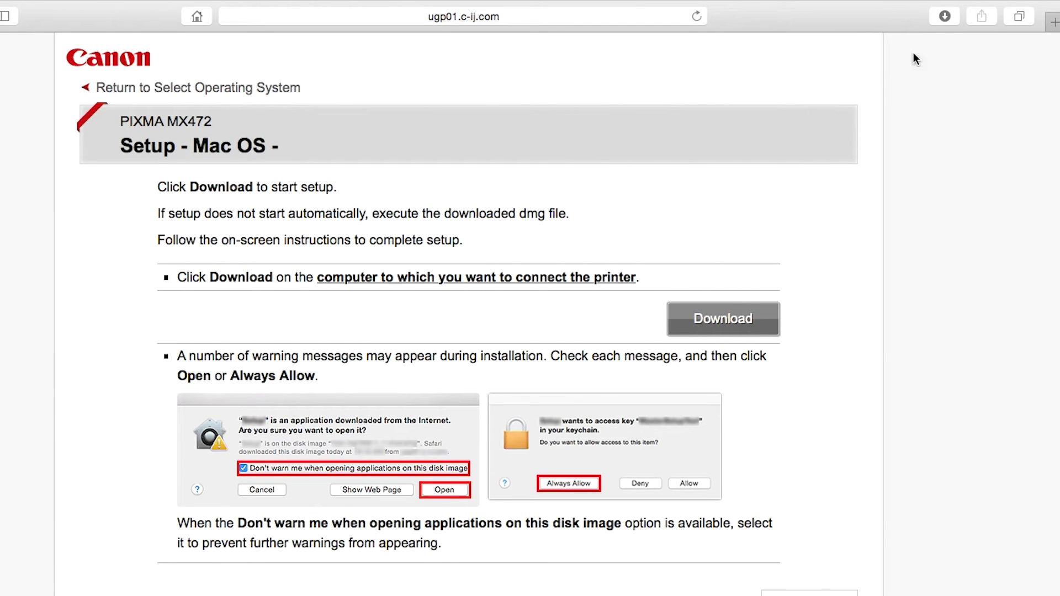
# - Open mac-mx470-1_2-mcd.dmg from Safari's Downloads, quit Safari, and run Setup from CANON_IJ
pyautogui.click(944, 16)
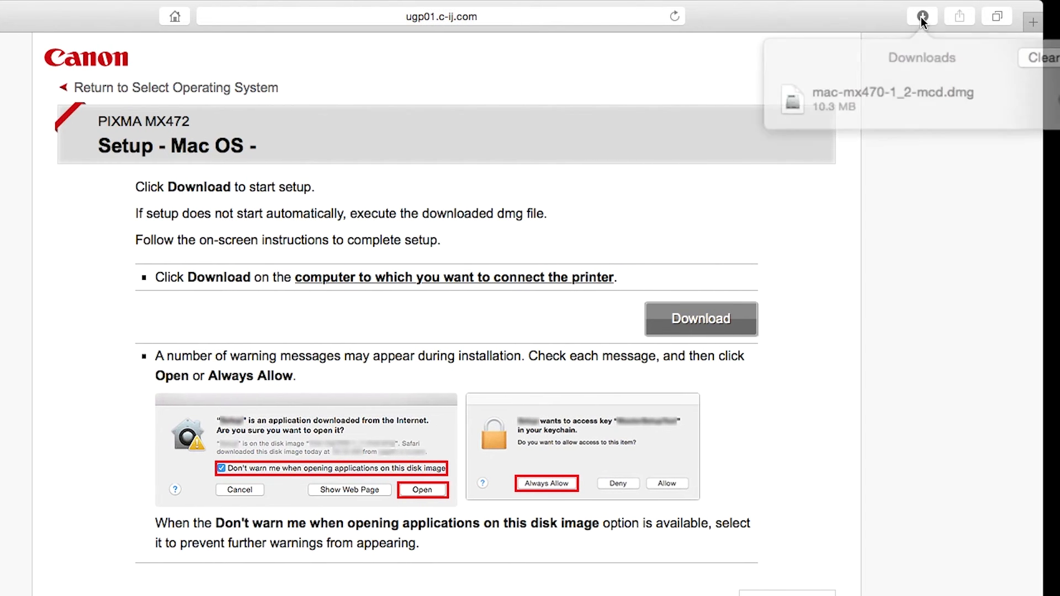
pyautogui.click(917, 84)
pyautogui.doubleClick(917, 84)
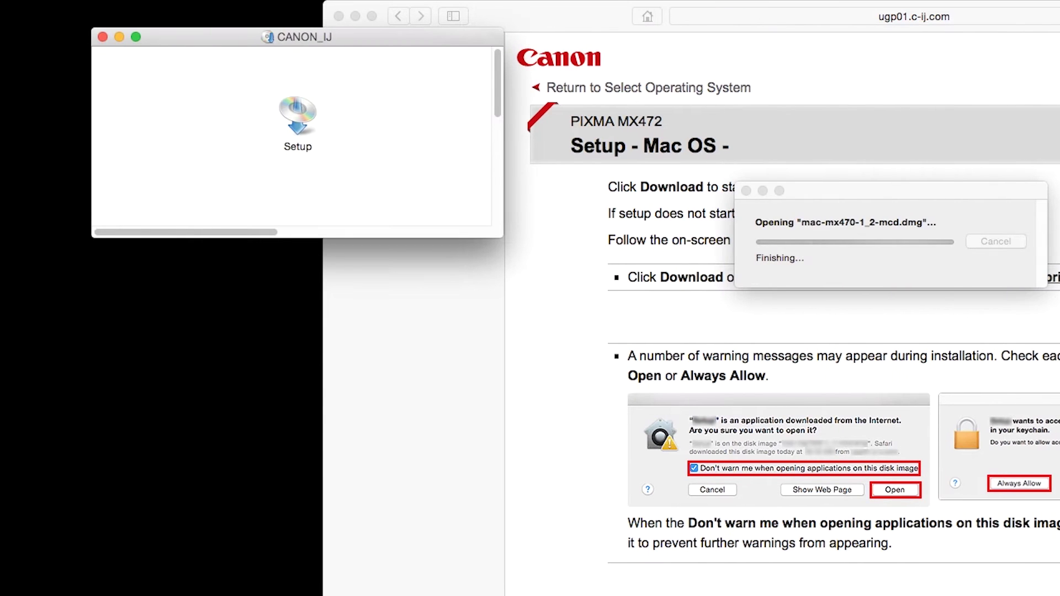
pyautogui.click(339, 16)
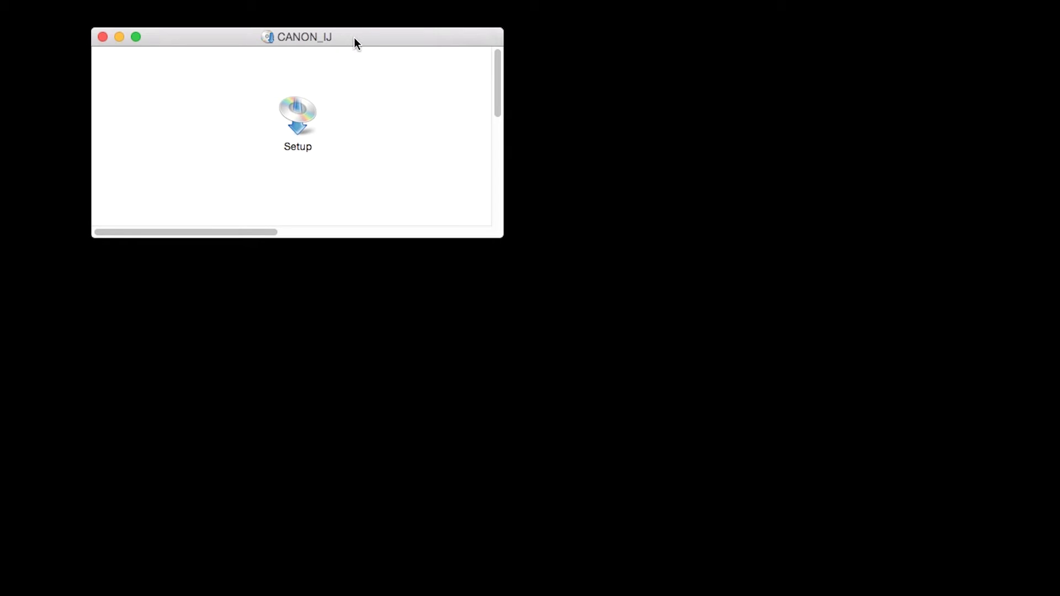
pyautogui.doubleClick(304, 113)
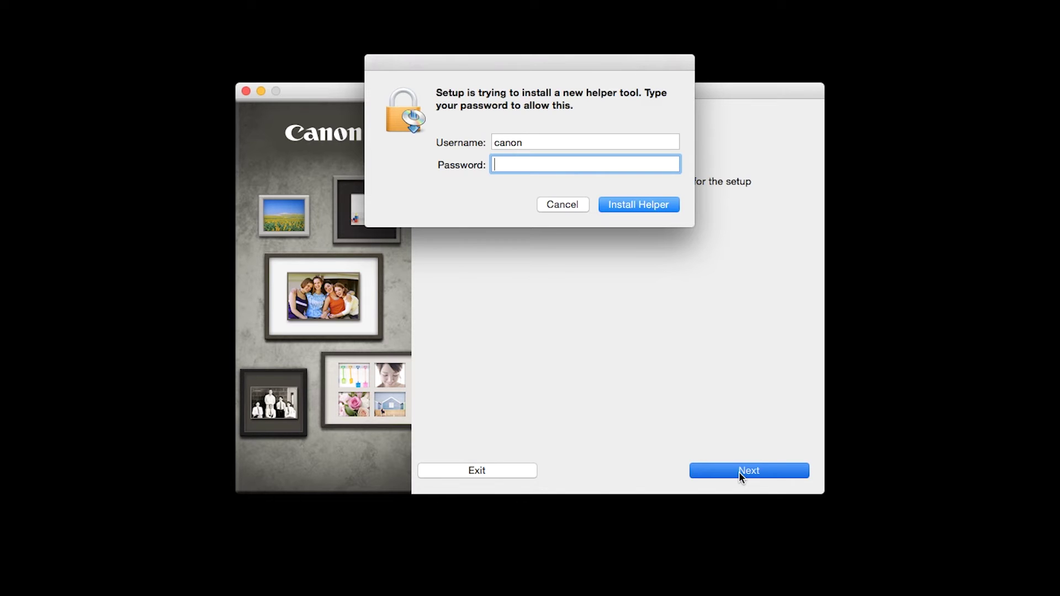
# - Authorize the helper tool with the Mac account password and begin the PIXMA MX470 series installation
pyautogui.write('********')
pyautogui.click(650, 206)
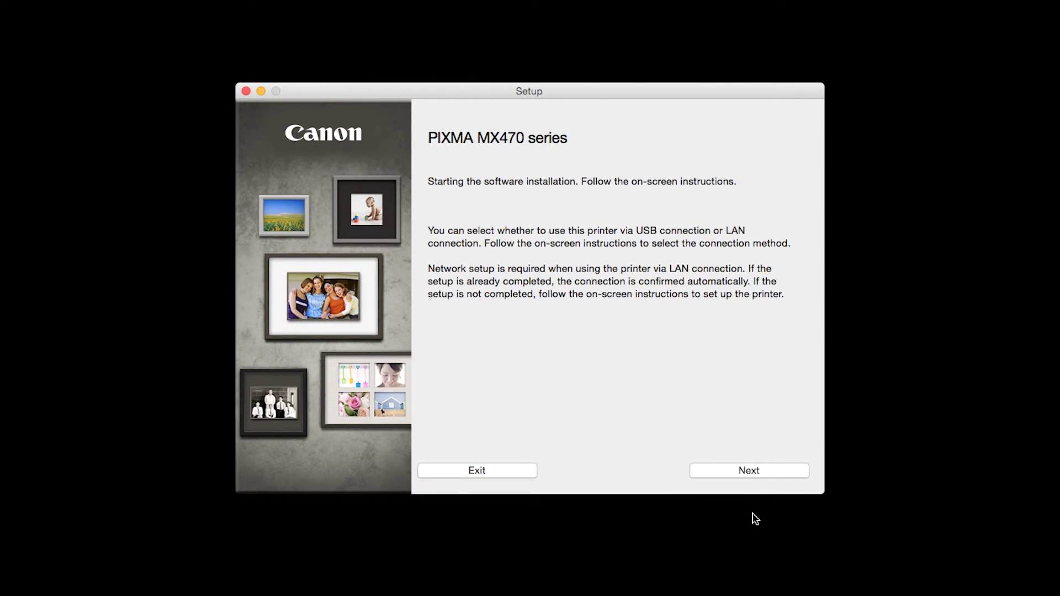
pyautogui.click(751, 473)
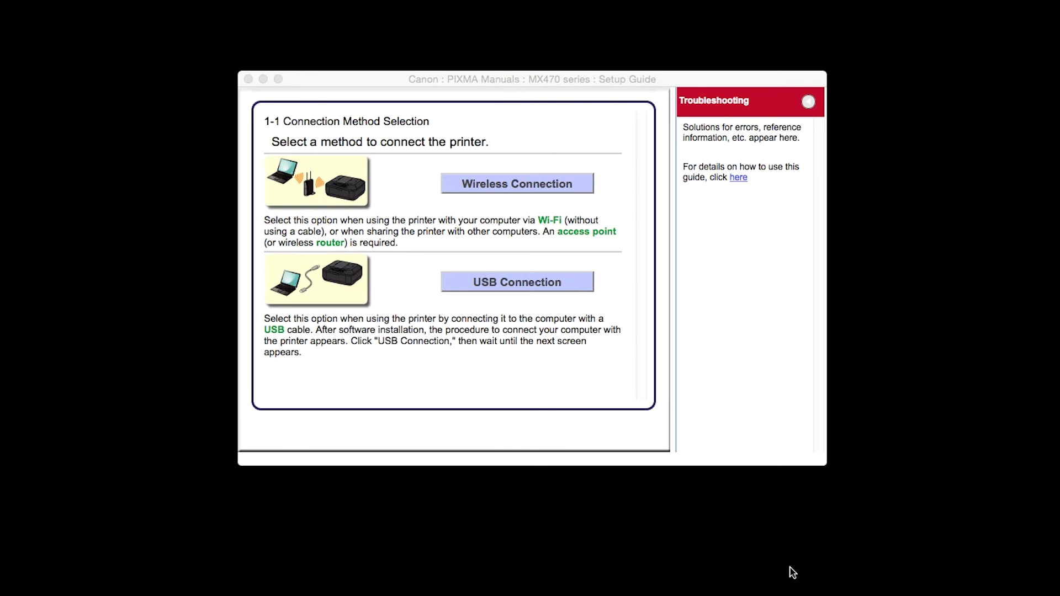
# - Choose a wireless connection for the printer and continue to the setup procedure choice
pyautogui.click(551, 177)
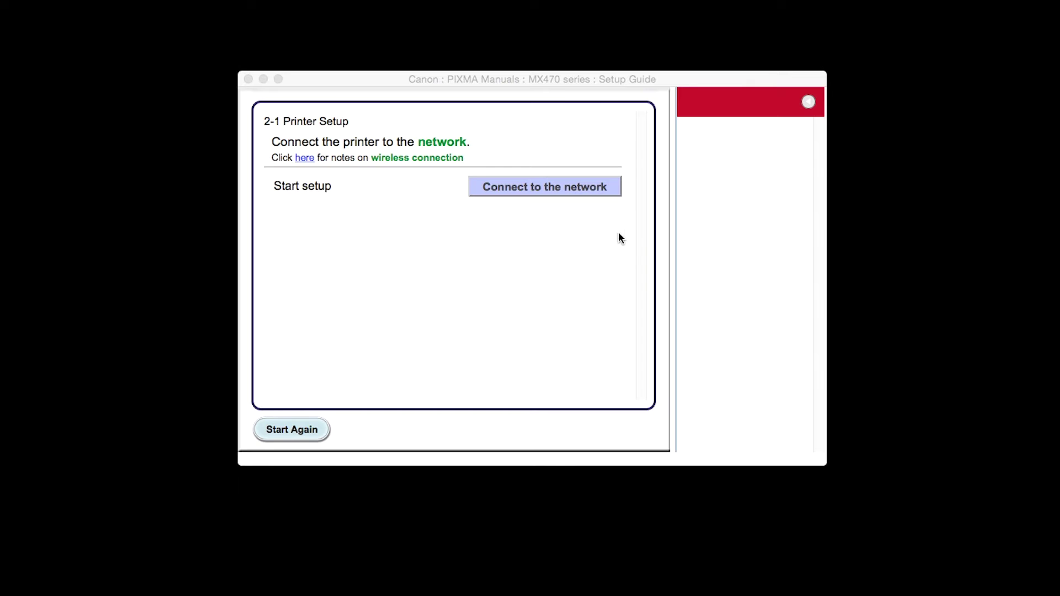
pyautogui.click(581, 187)
pyautogui.click(581, 188)
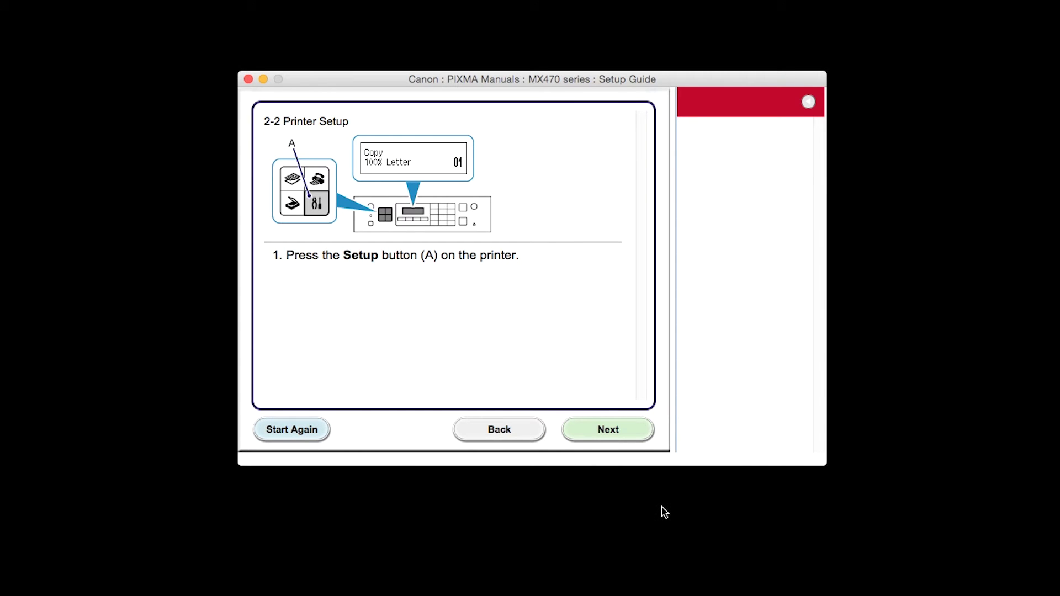
pyautogui.click(614, 438)
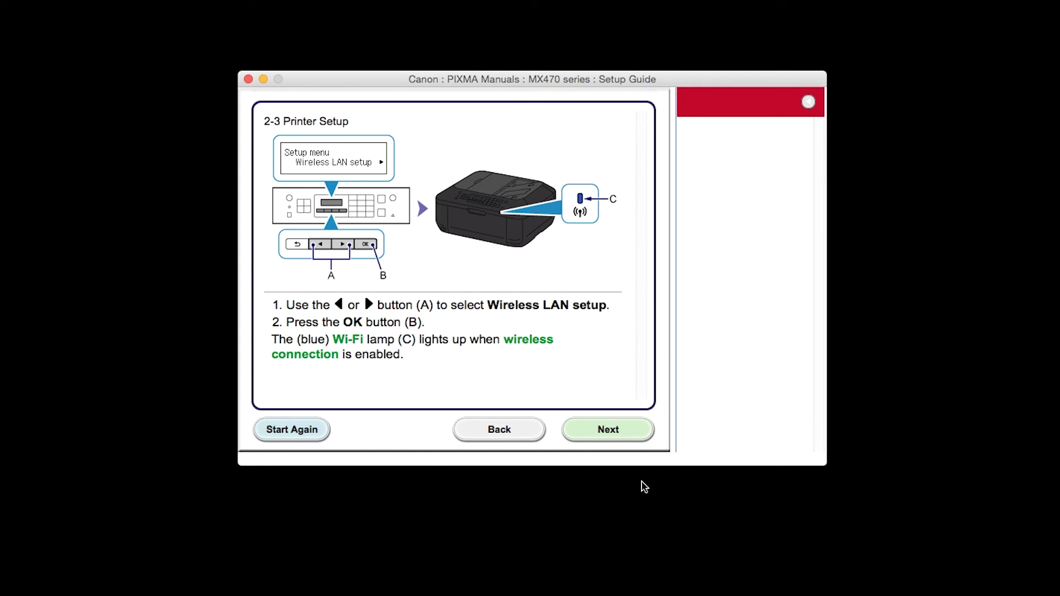
pyautogui.click(615, 437)
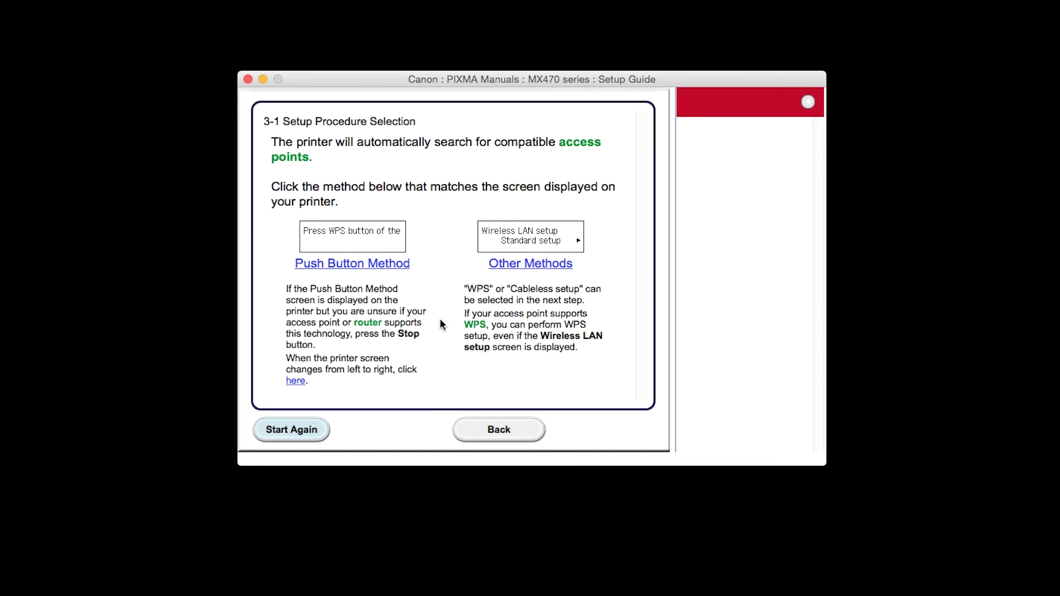
# - Select the WPS push button method and advance through connection completion
pyautogui.click(387, 266)
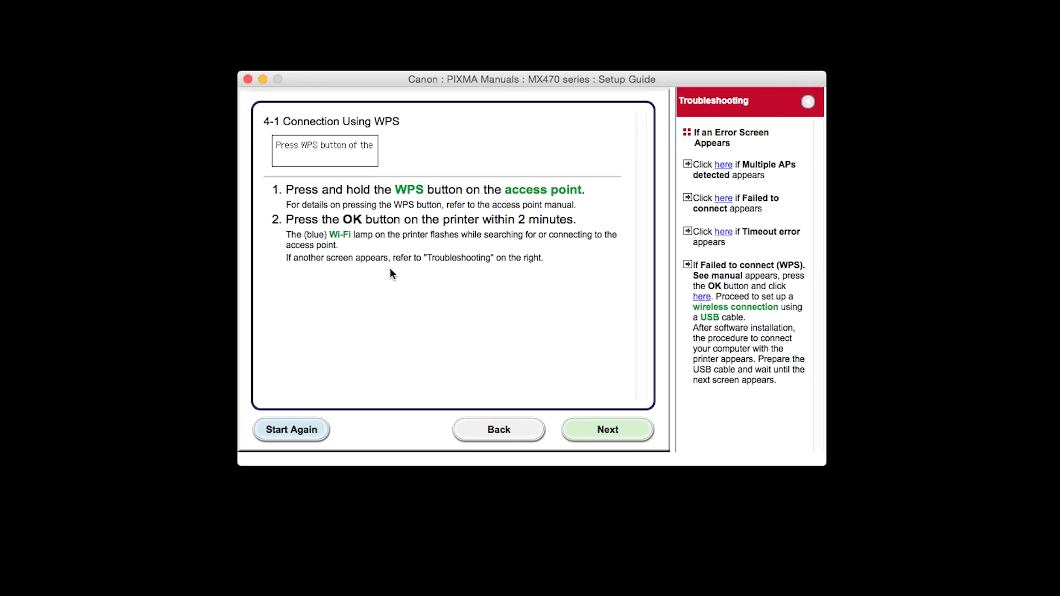
pyautogui.click(602, 428)
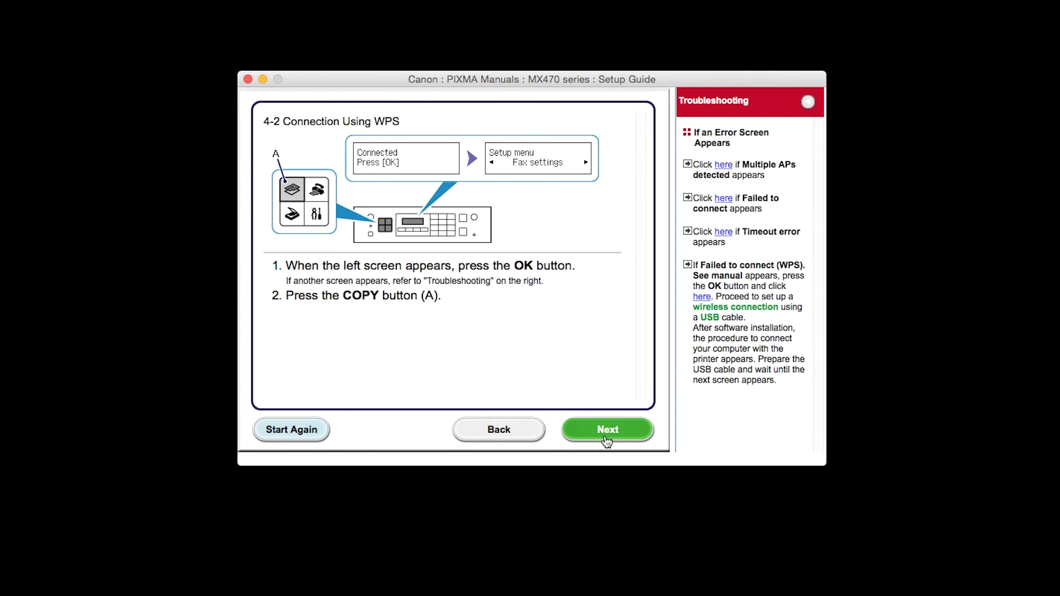
pyautogui.click(607, 440)
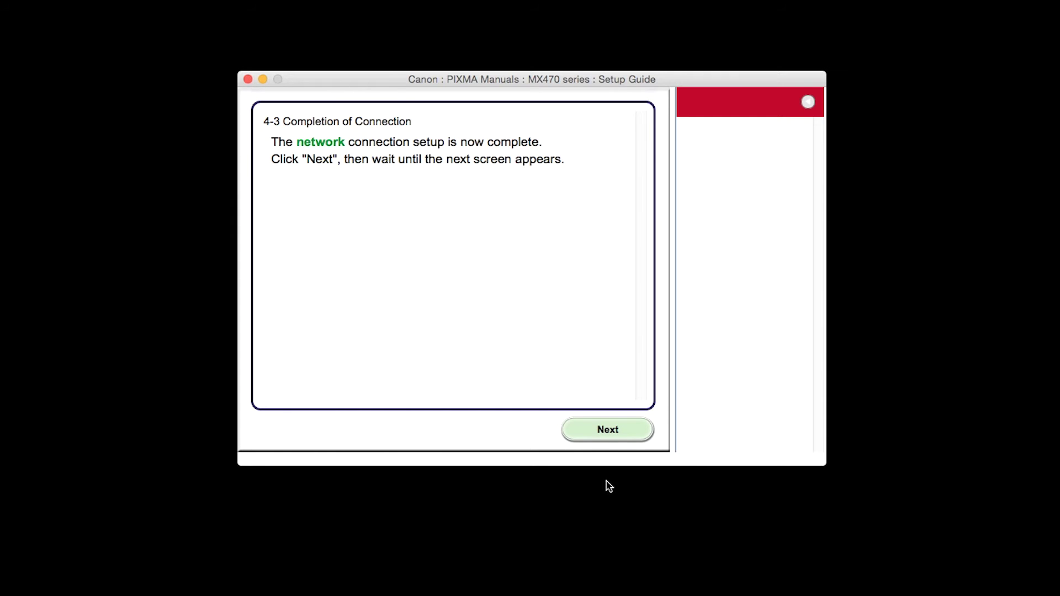
pyautogui.click(609, 434)
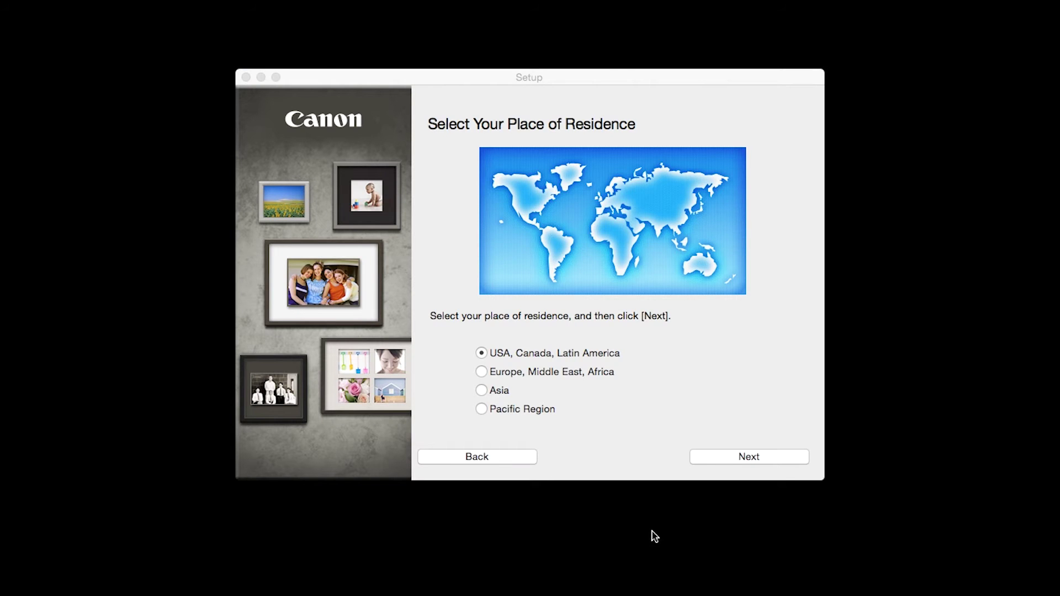
# - Confirm the USA/Canada/Latin America region and United States, then select all seven packages (2076 MB)
pyautogui.click(707, 456)
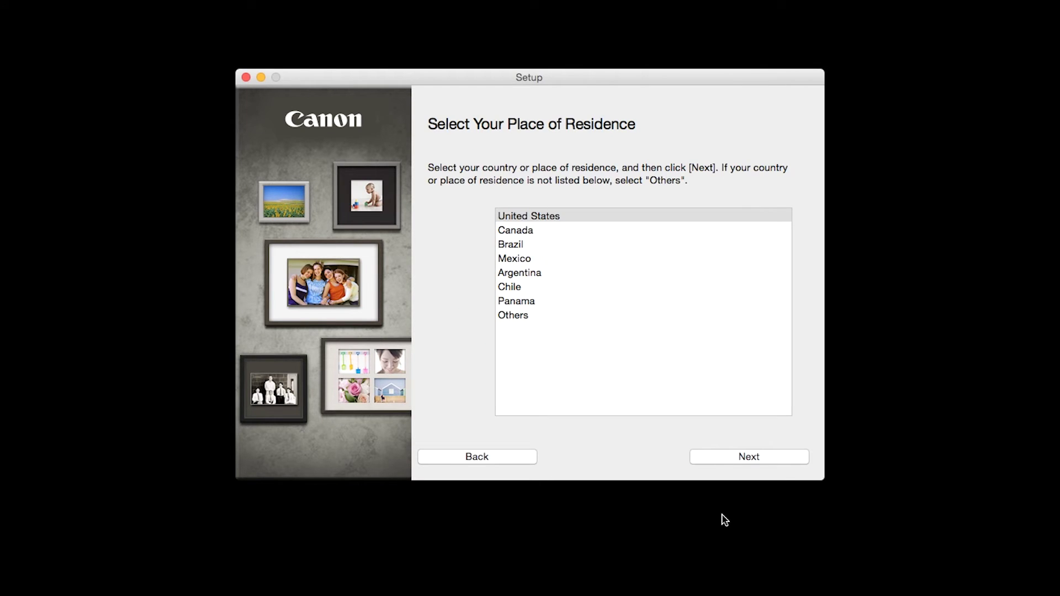
pyautogui.click(727, 460)
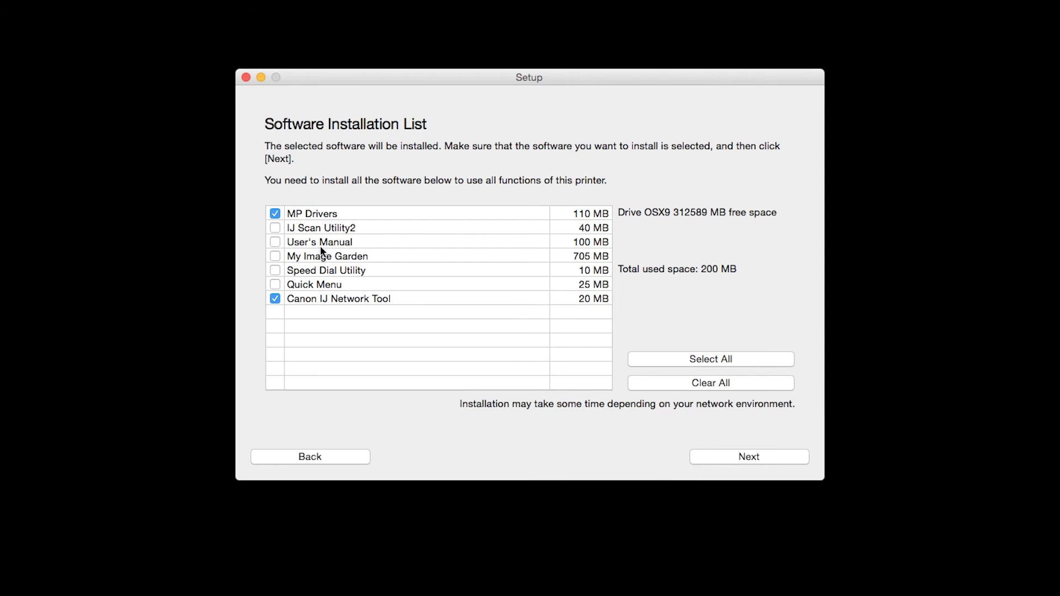
pyautogui.click(275, 228)
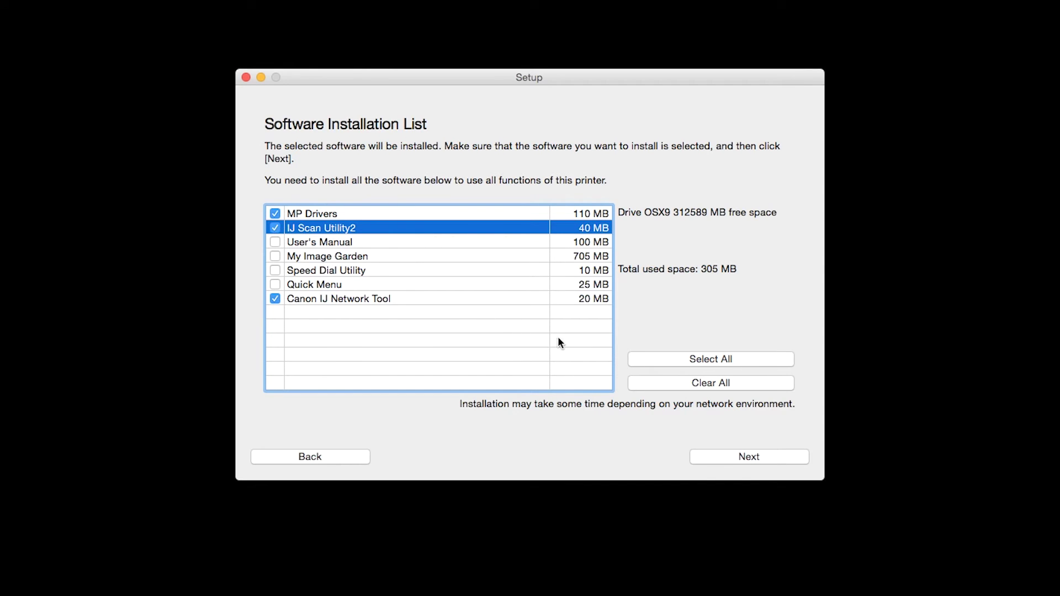
pyautogui.click(676, 361)
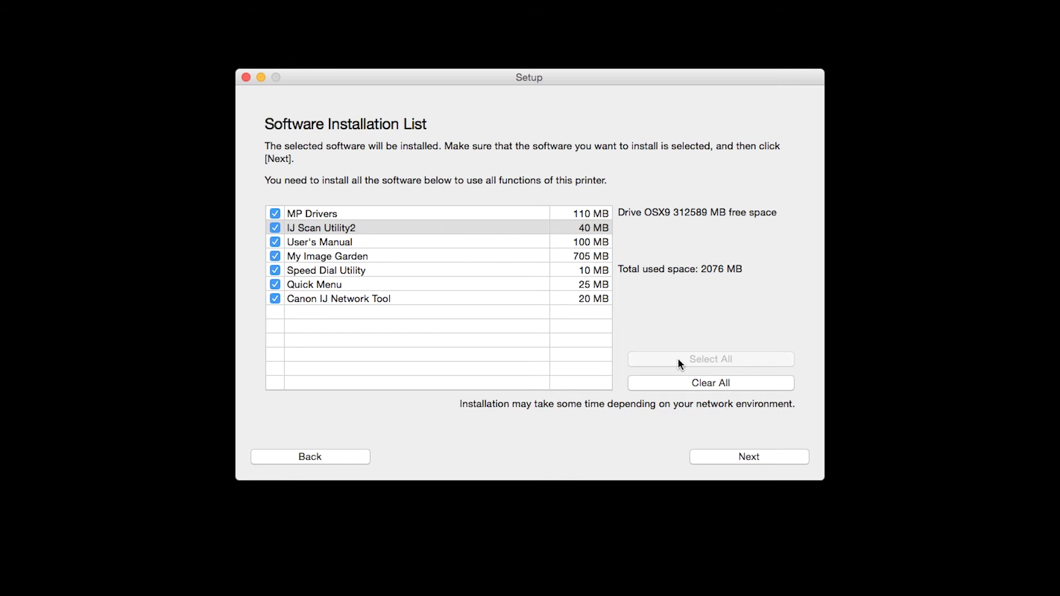
pyautogui.click(744, 453)
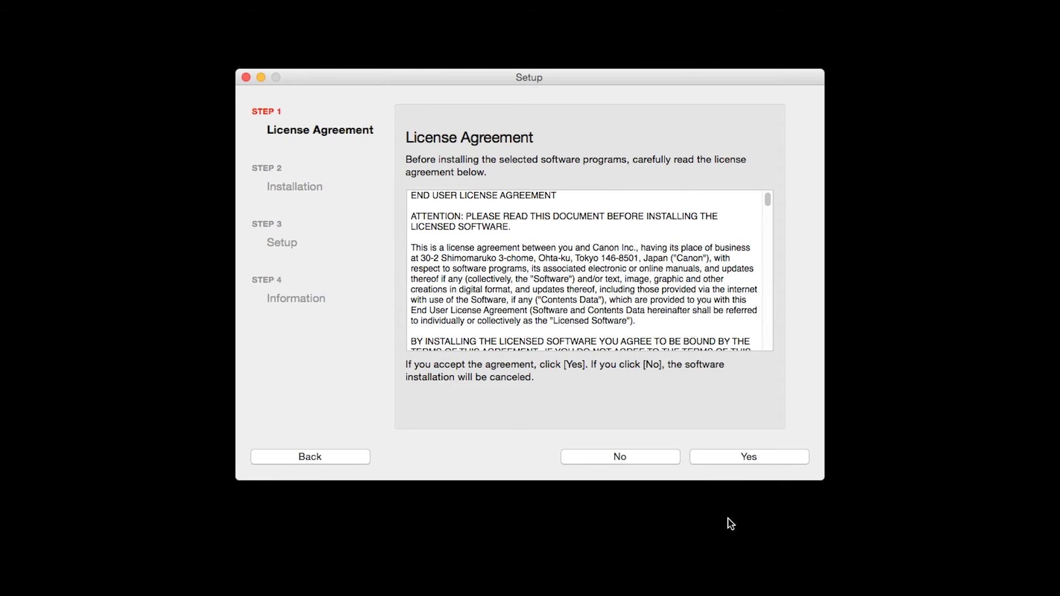
# - Accept the license, agree to the desktop manual alias, and install the selected software
pyautogui.click(744, 459)
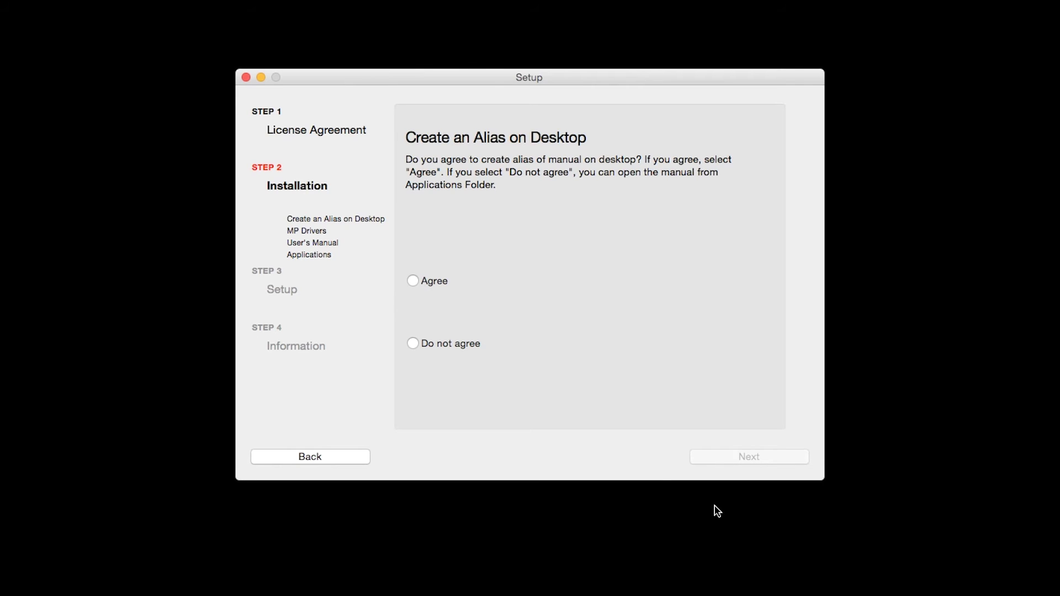
pyautogui.click(413, 281)
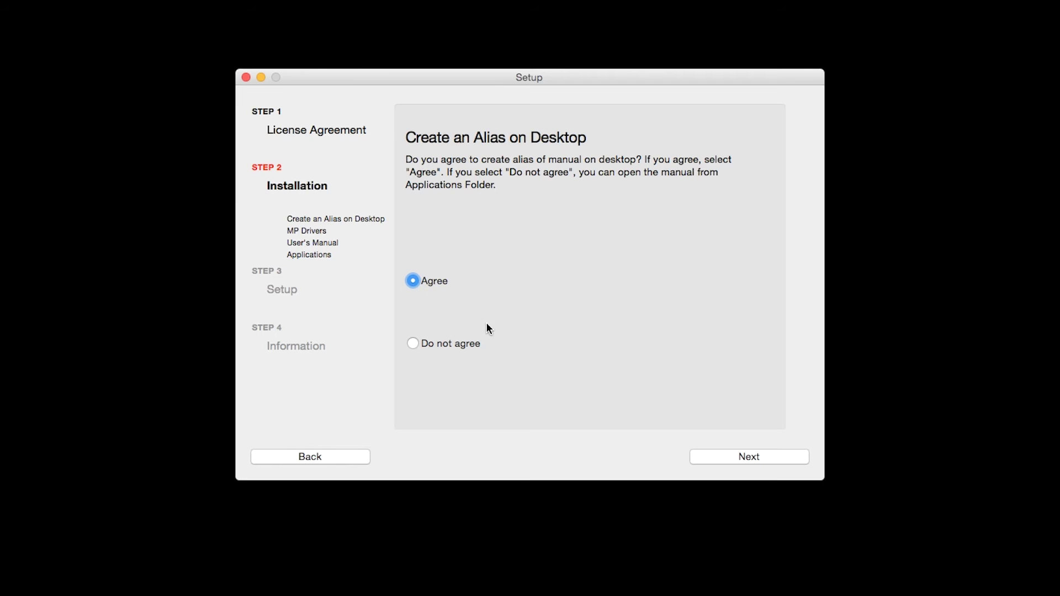
pyautogui.click(745, 458)
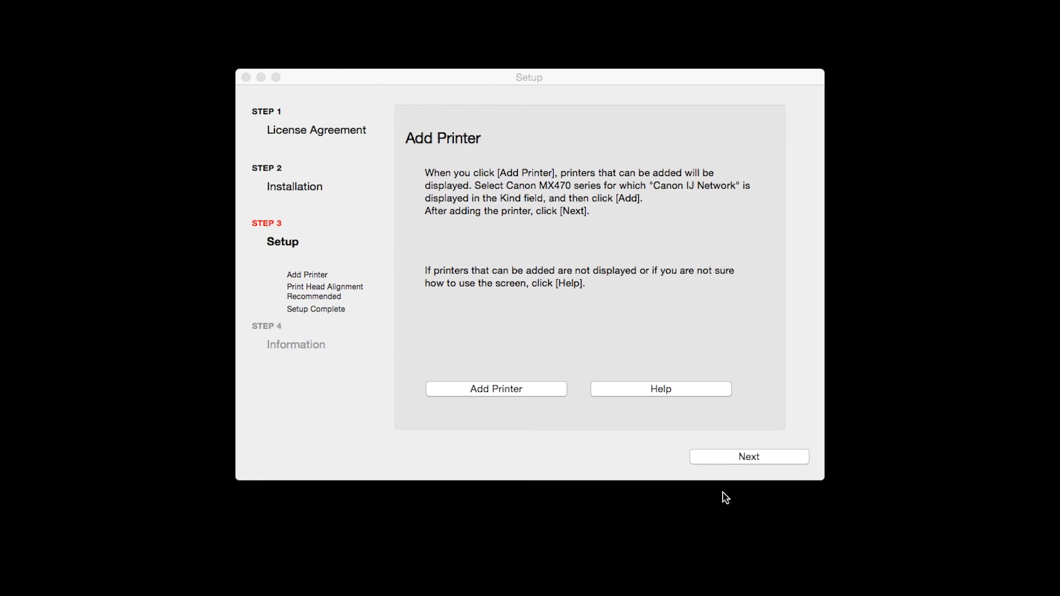
# - Add the Canon MX470 series printer of kind Canon IJ Network and continue
pyautogui.click(542, 390)
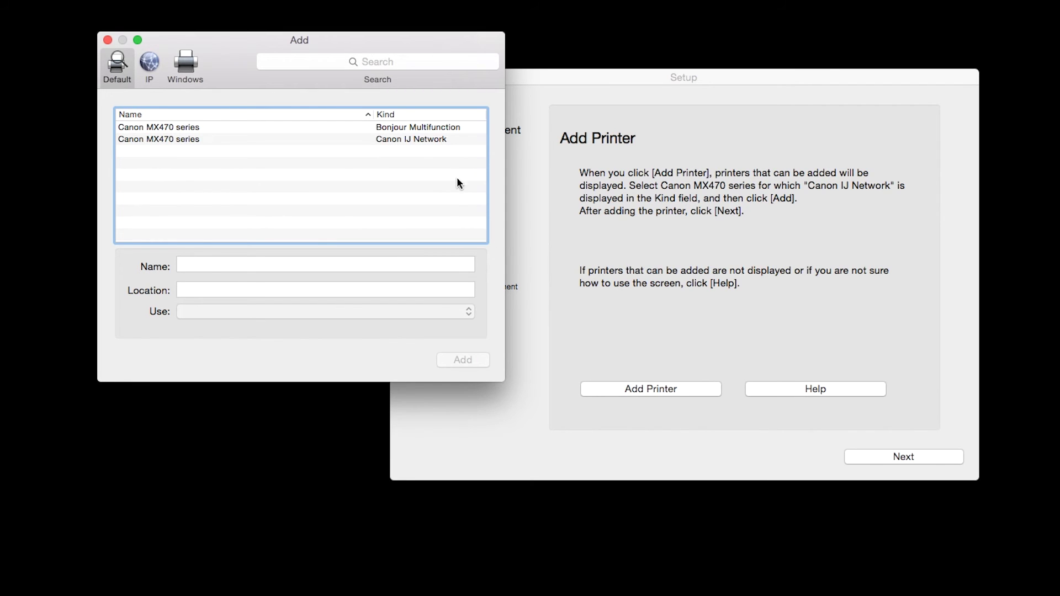
pyautogui.click(418, 138)
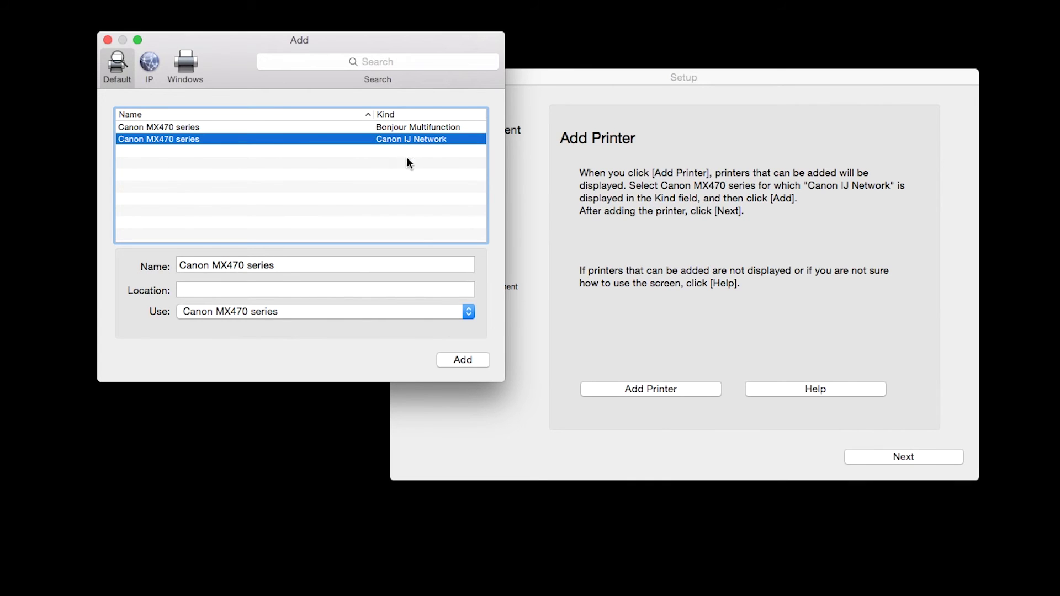
pyautogui.click(458, 360)
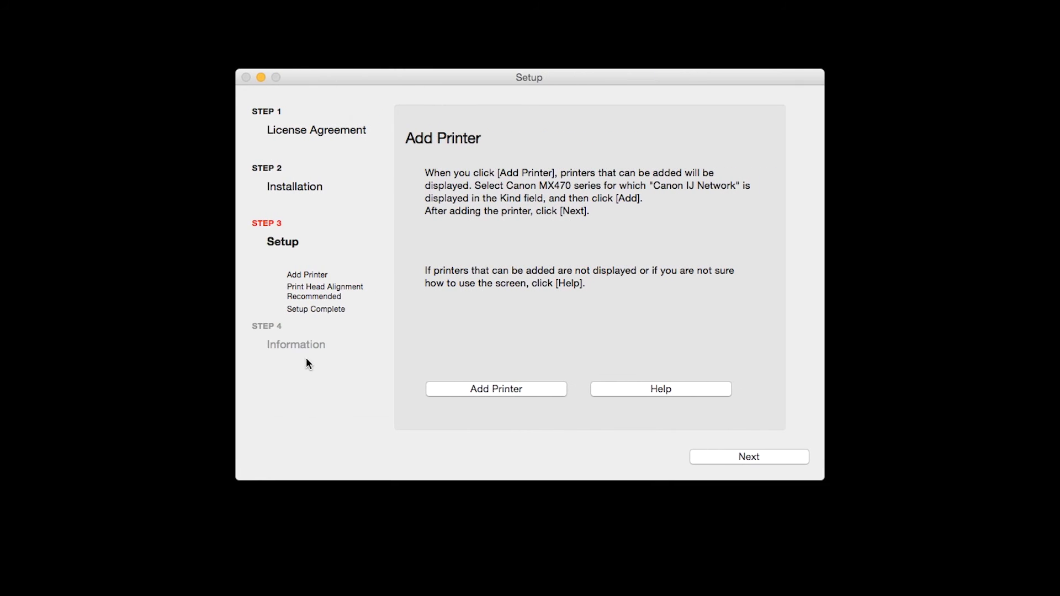
pyautogui.click(756, 461)
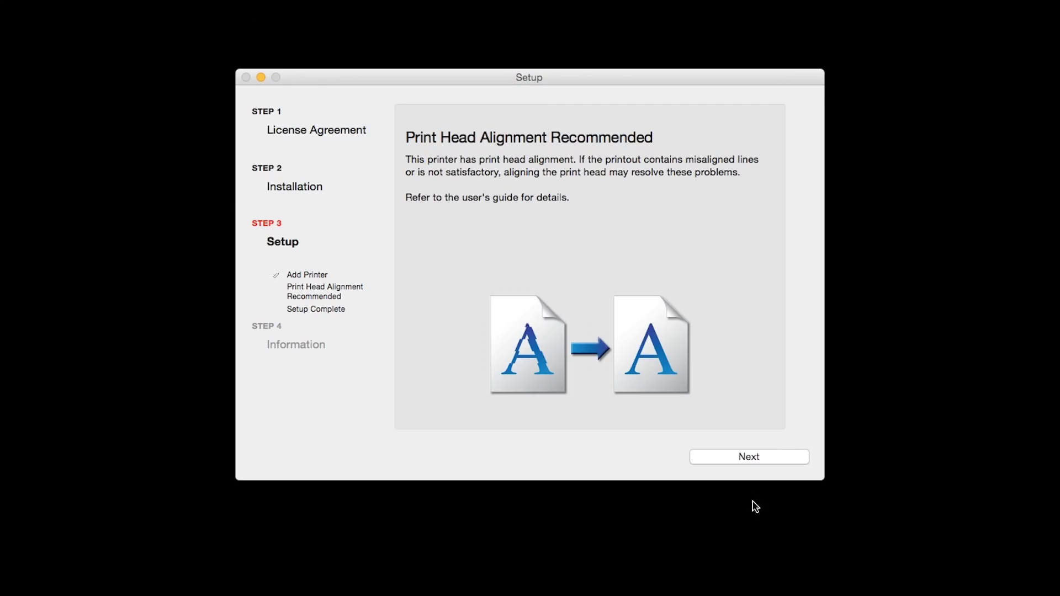
# - Continue past Print Head Alignment Recommended and Setup Complete on to user registration
pyautogui.click(755, 459)
pyautogui.click(755, 458)
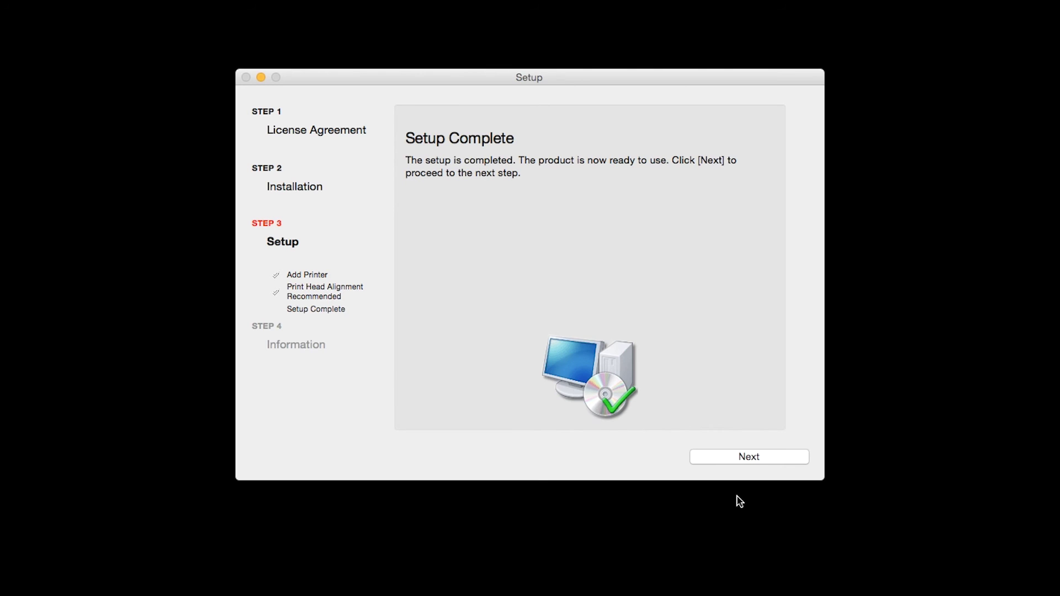
pyautogui.click(740, 460)
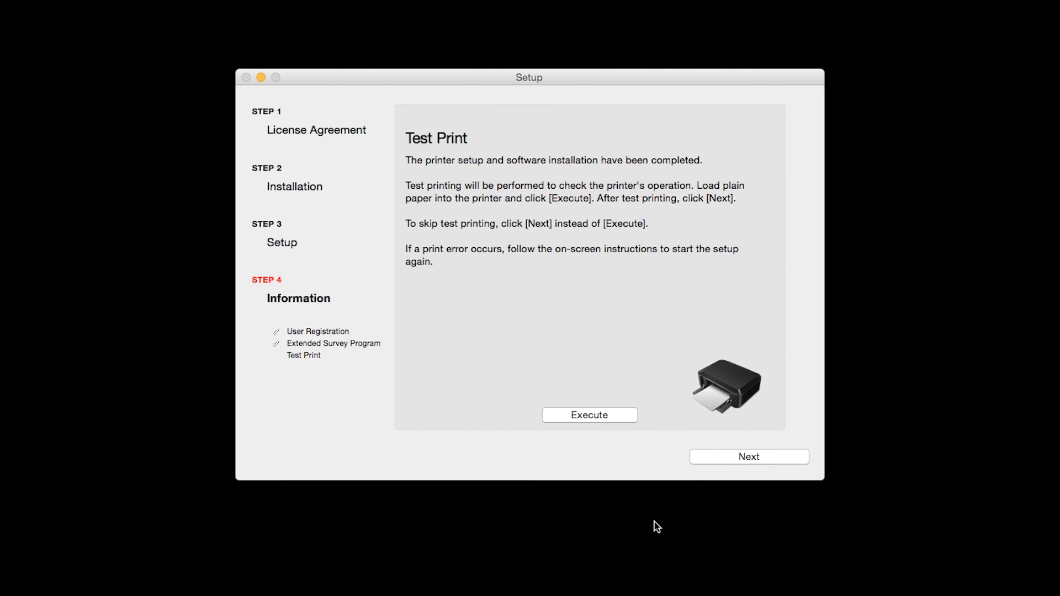
# - Skip the test print with Next so installation reports completed successfully
pyautogui.click(713, 458)
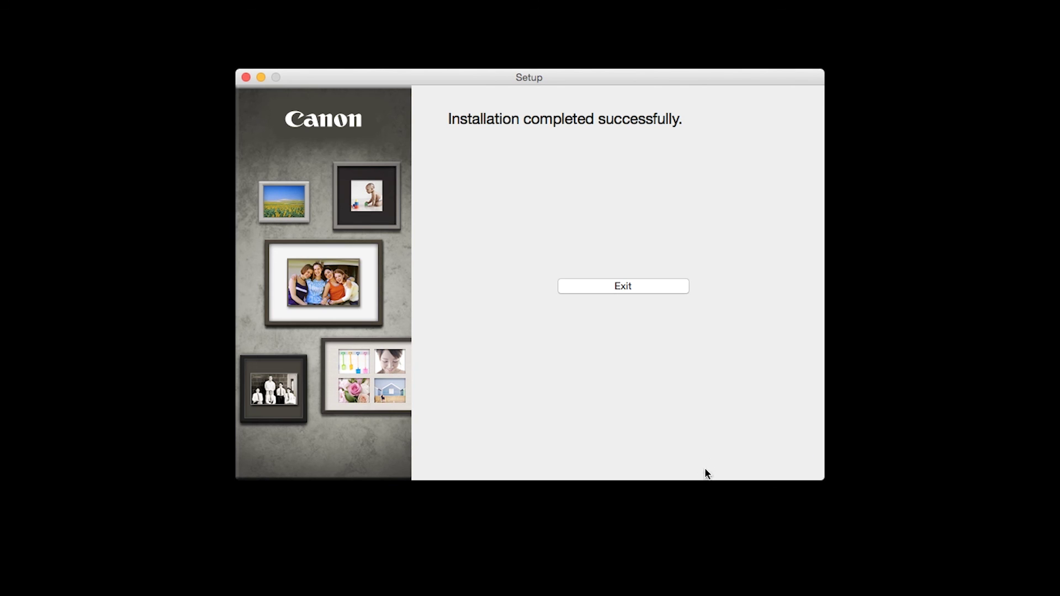